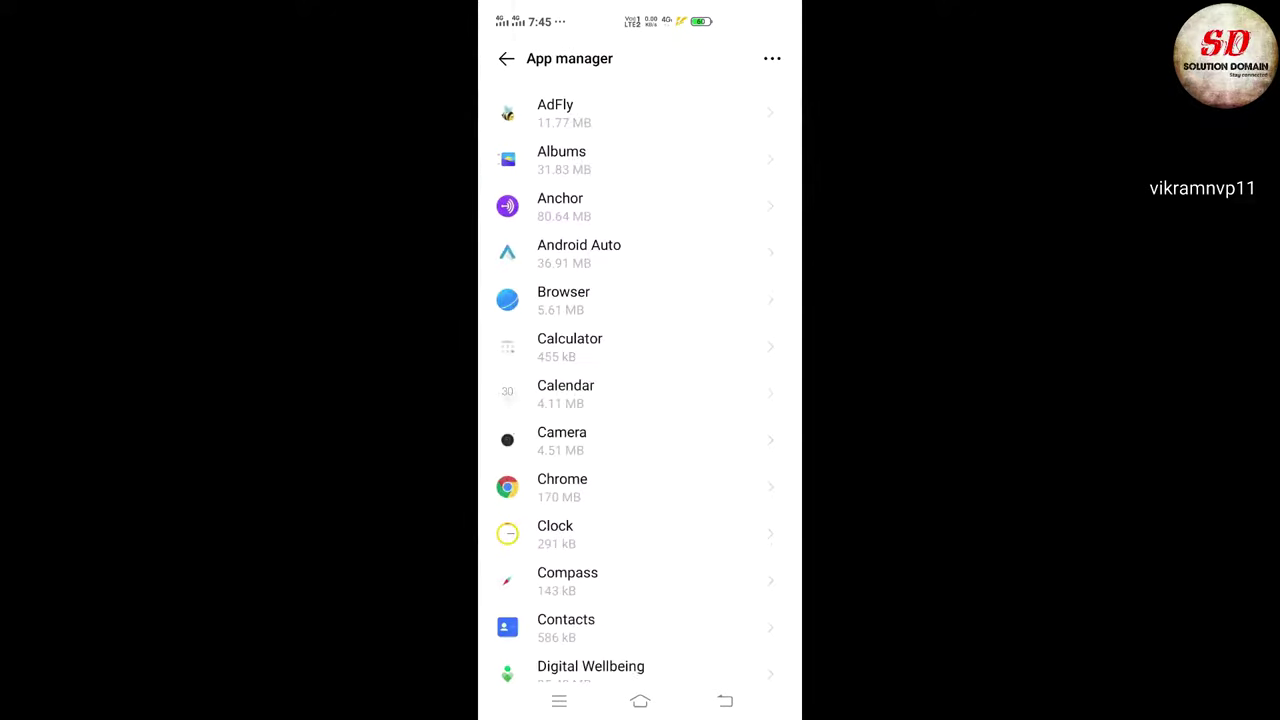
Step: Find Messages in the App manager list and open its app info page
scroll(640, 386, down, 10)
scroll(640, 386, down, 10)
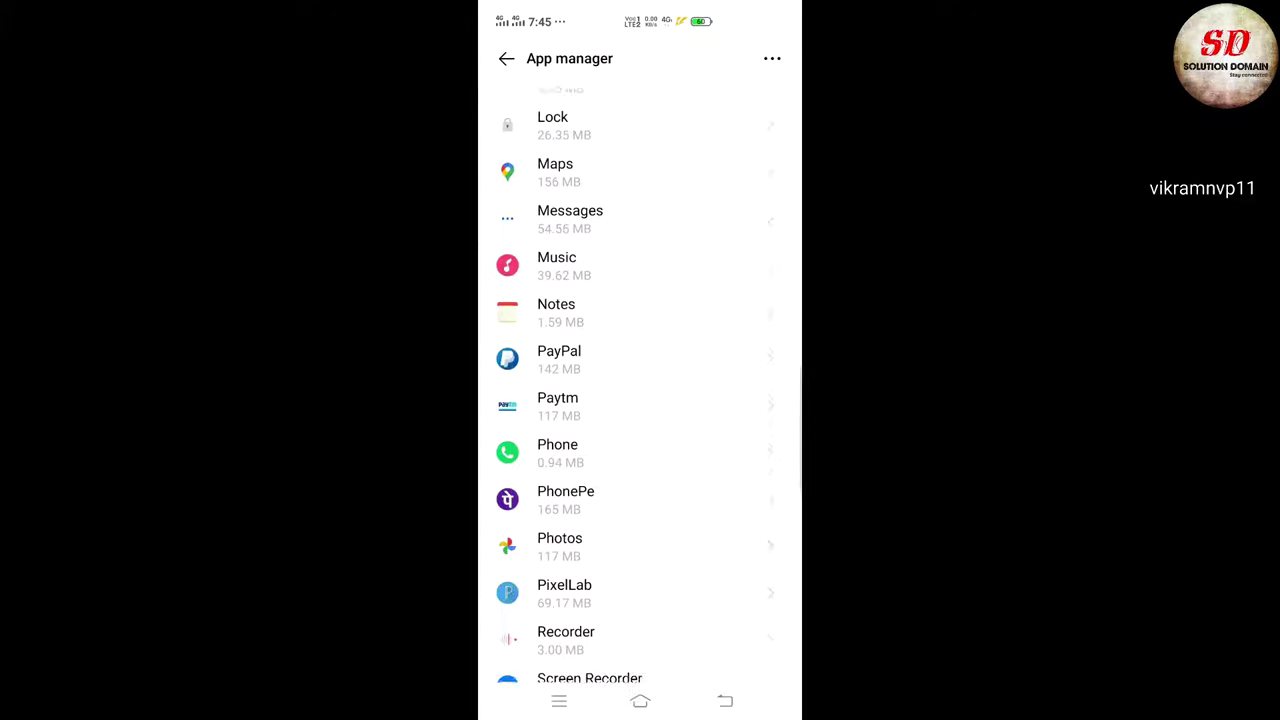
scroll(640, 386, up, 3)
drag(664, 372, 672, 380)
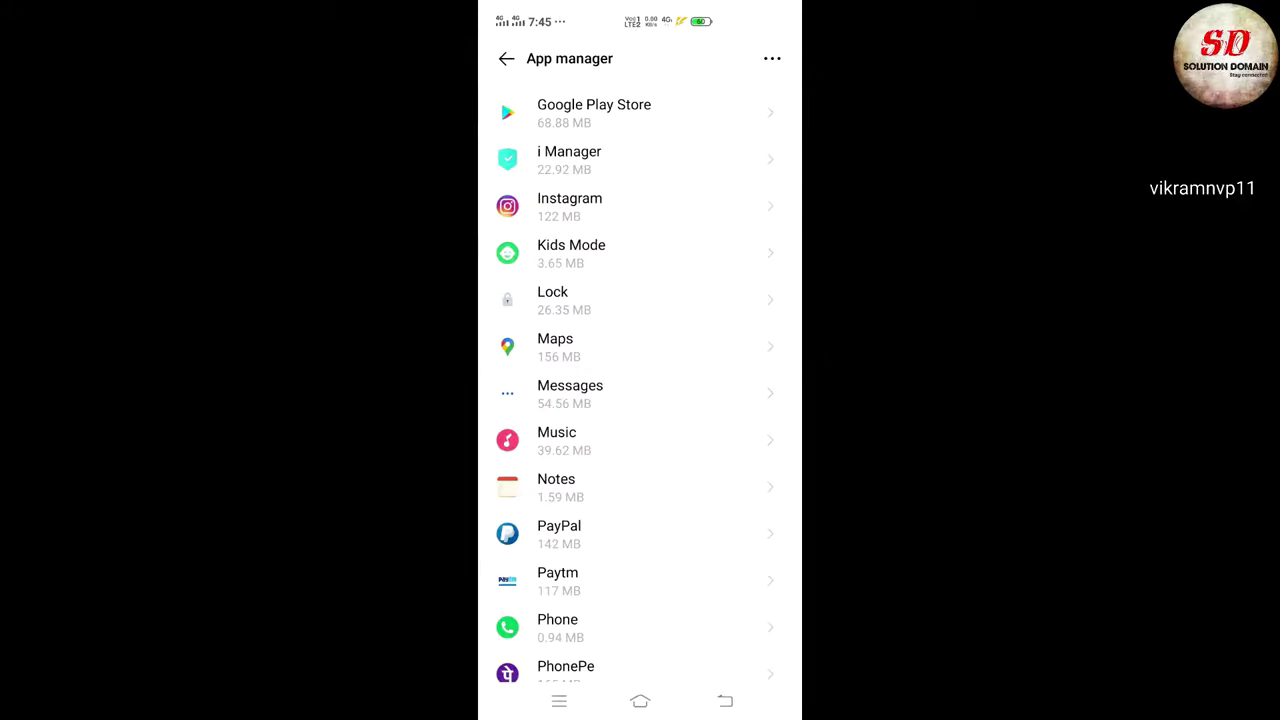
click(570, 392)
Step: Open the Messages app's SMS permission and confirm it is set to Allow
drag(728, 300, 752, 352)
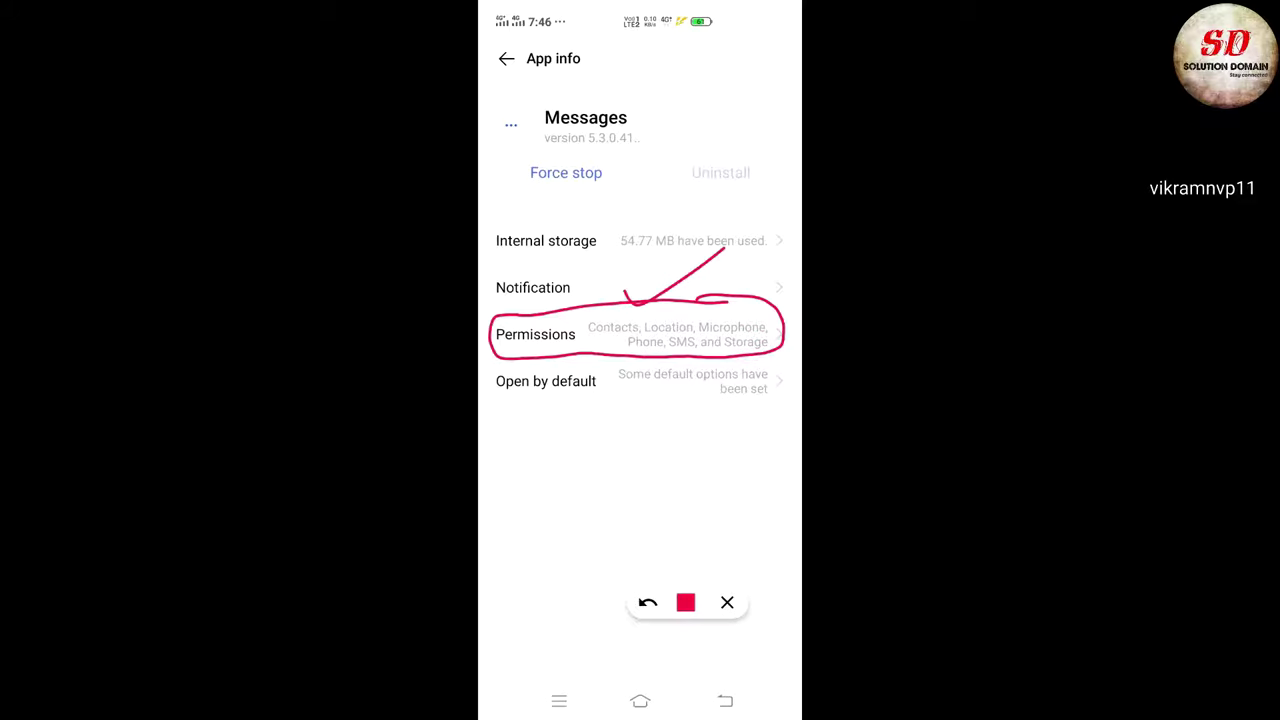
click(727, 602)
click(535, 334)
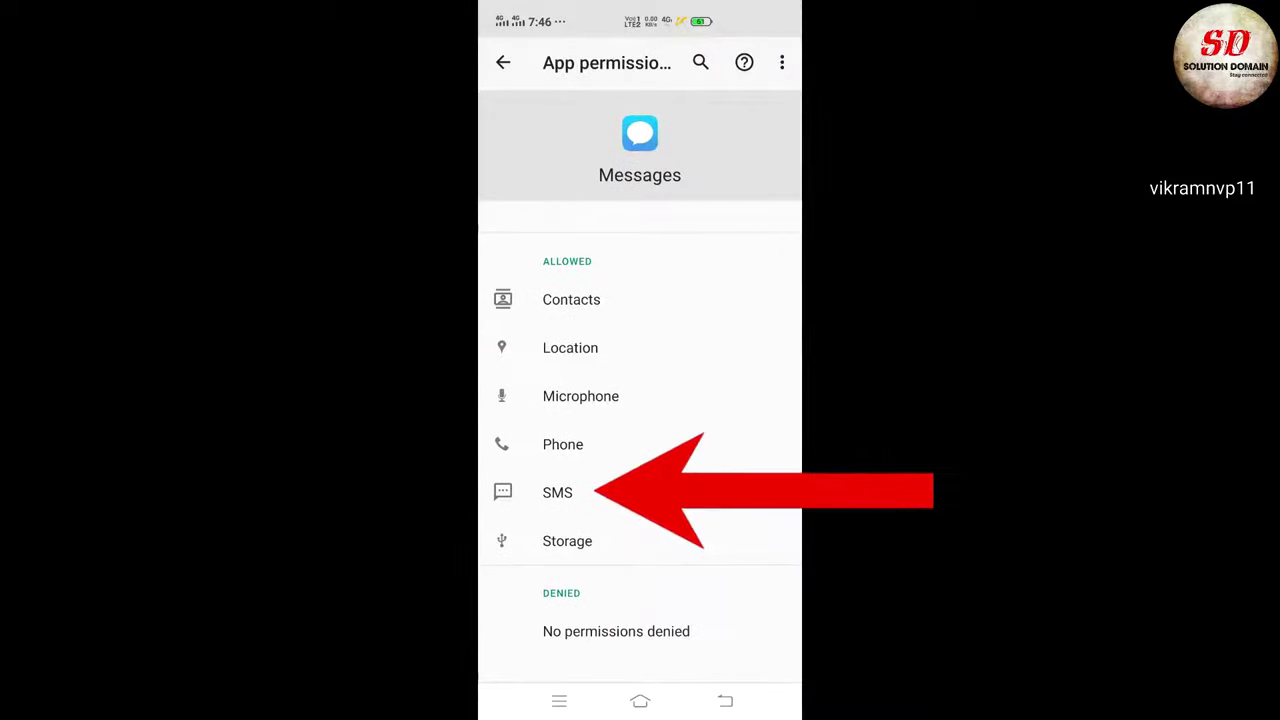
click(557, 492)
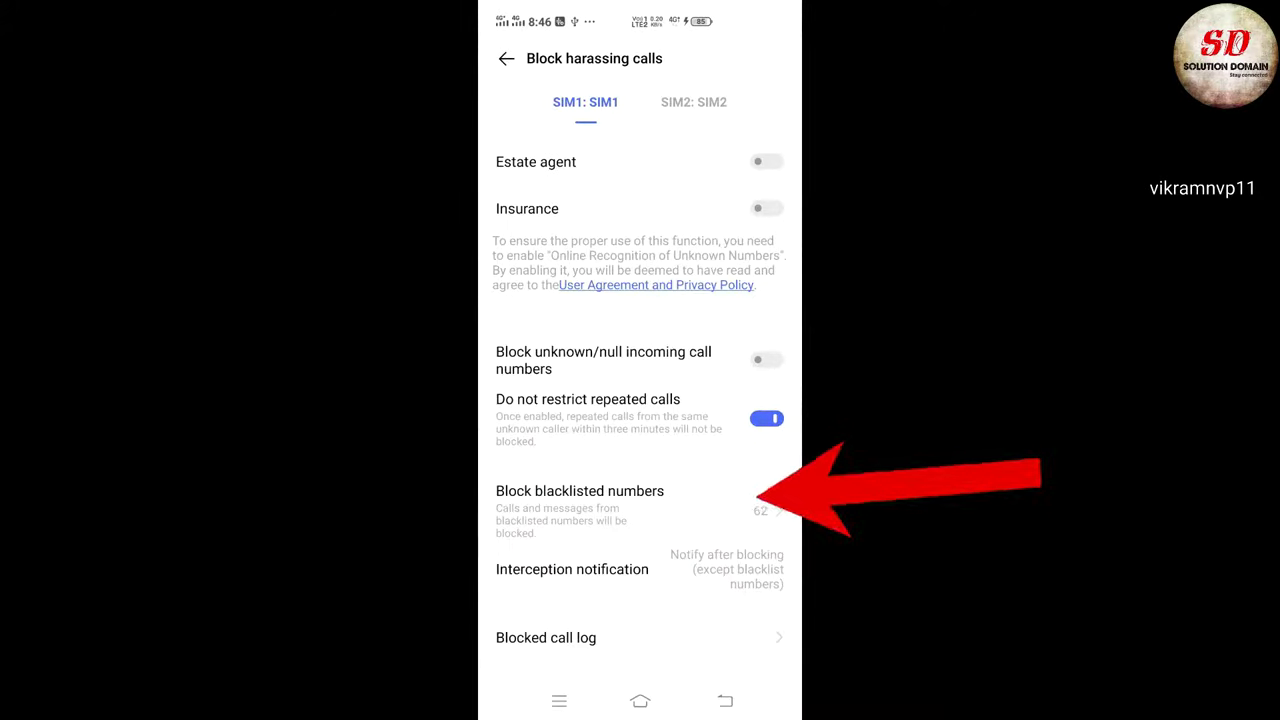
Step: Scroll through the 62-number blacklist, then return to the call-blocking settings
scroll(640, 420, down, 5)
scroll(640, 420, down, 5)
scroll(640, 420, down, 5)
scroll(640, 420, down, 5)
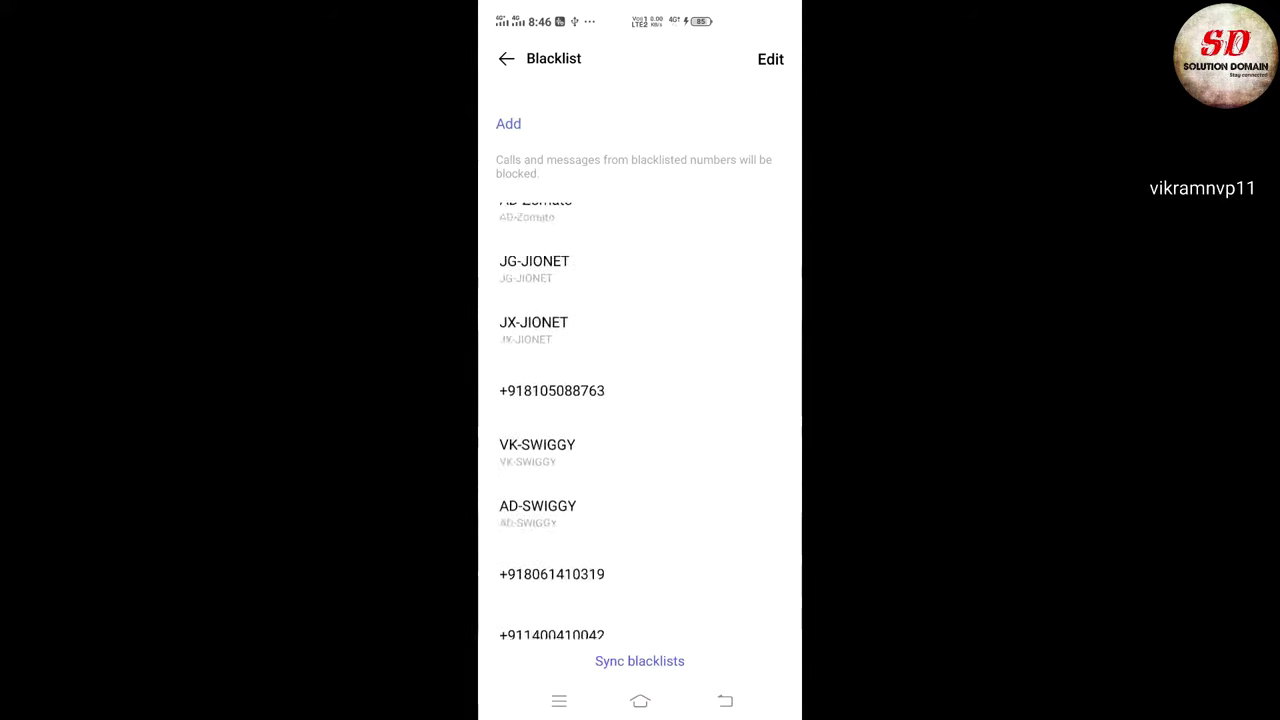
scroll(640, 420, down, 10)
scroll(640, 420, down, 10)
scroll(640, 420, down, 2)
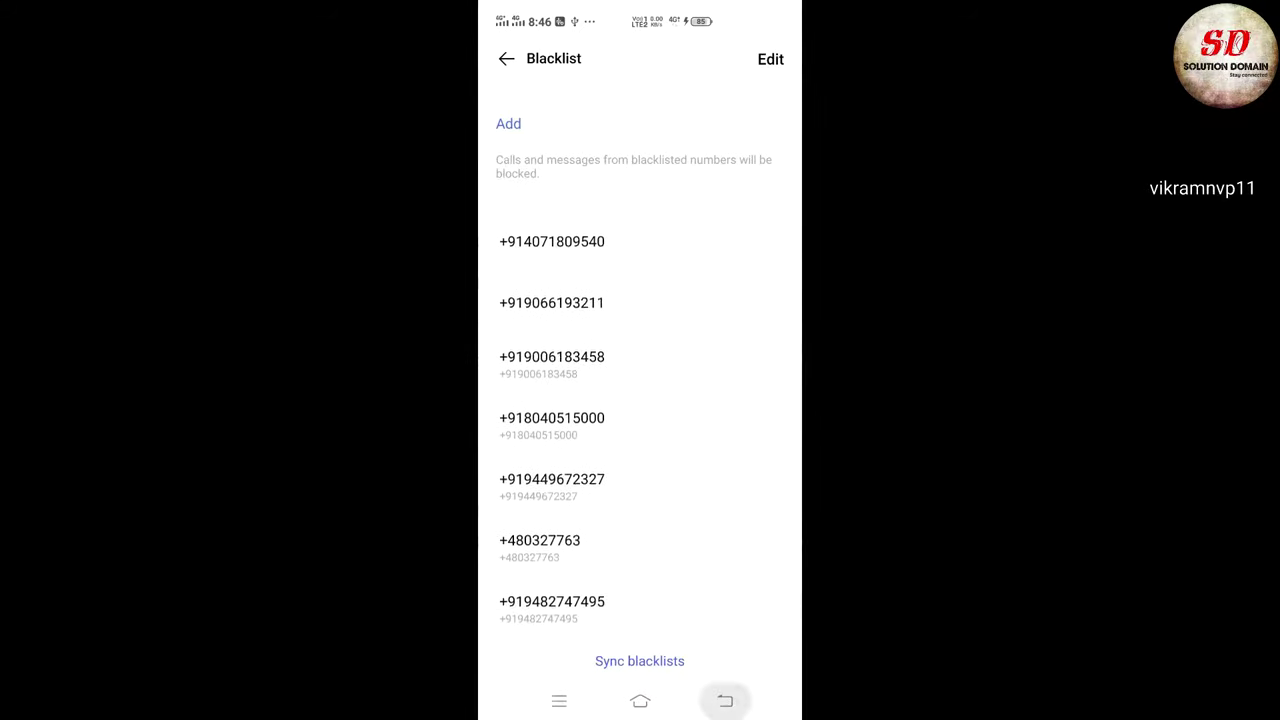
click(725, 700)
Step: Review the SIM1 harassing-call, advertising and repeated-calls blocking toggles, all on
scroll(640, 400, up, 2)
scroll(640, 400, up, 2)
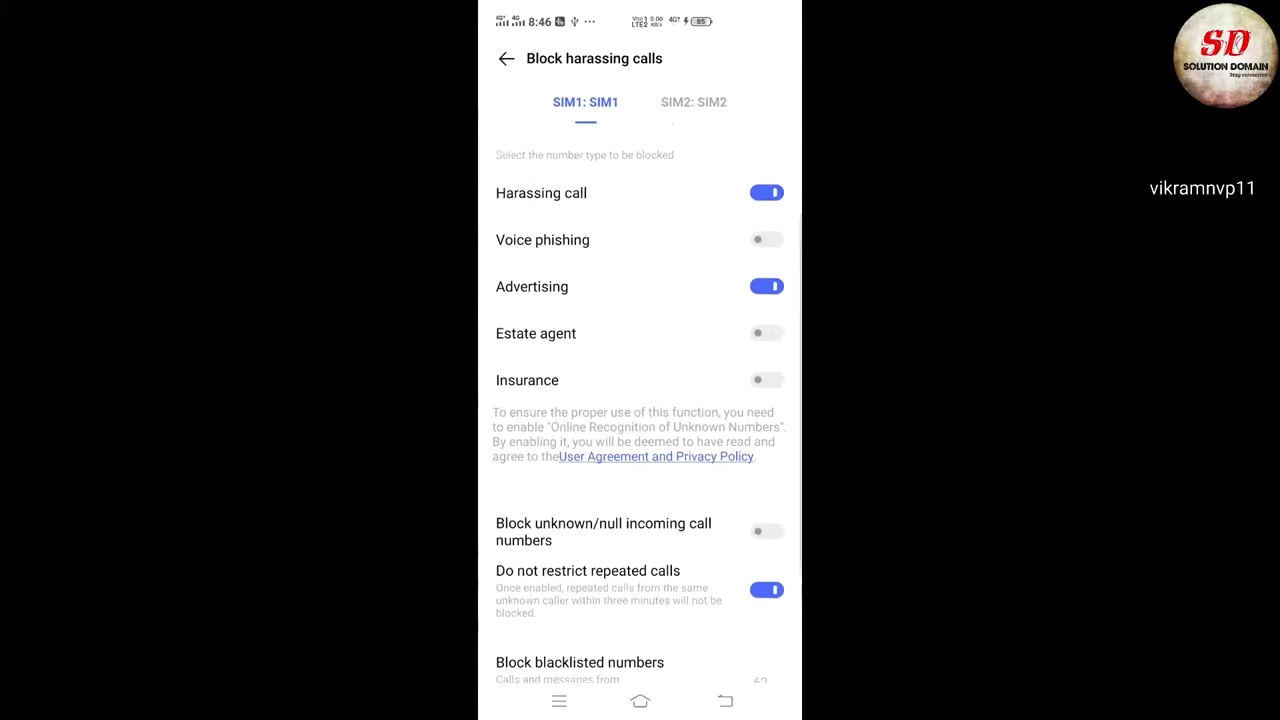
scroll(640, 400, up, 2)
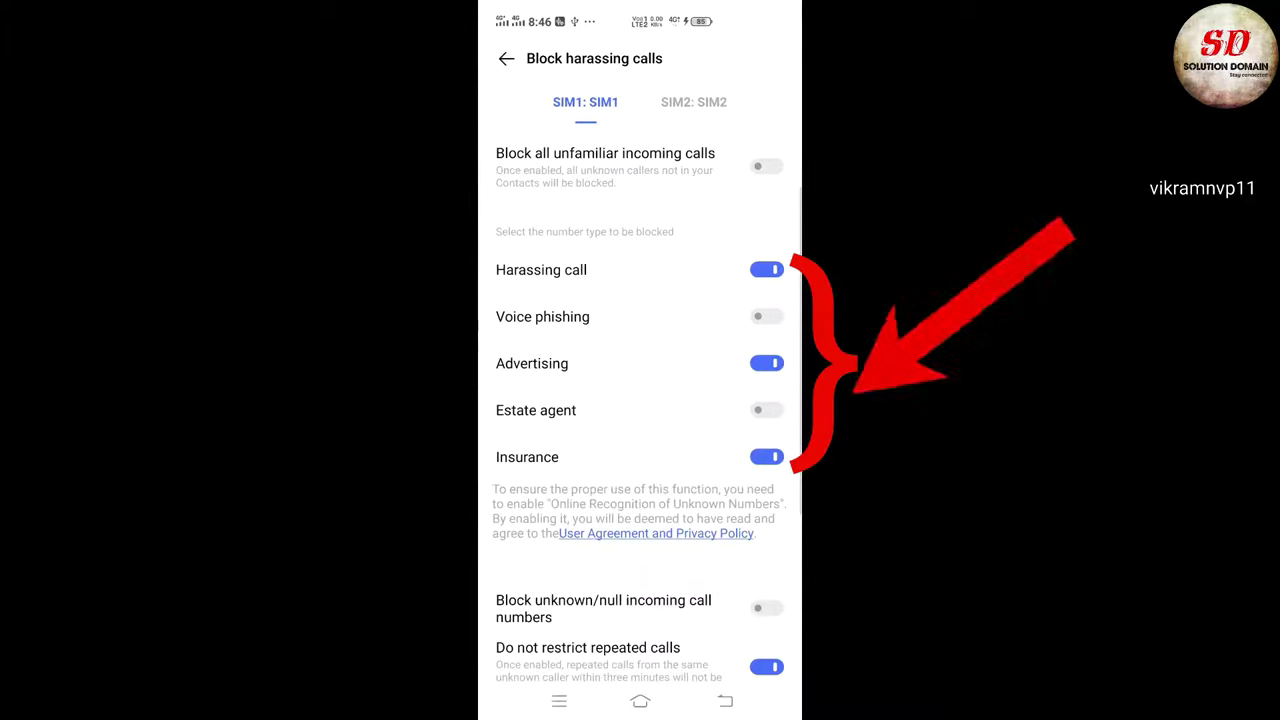
scroll(640, 400, up, 1)
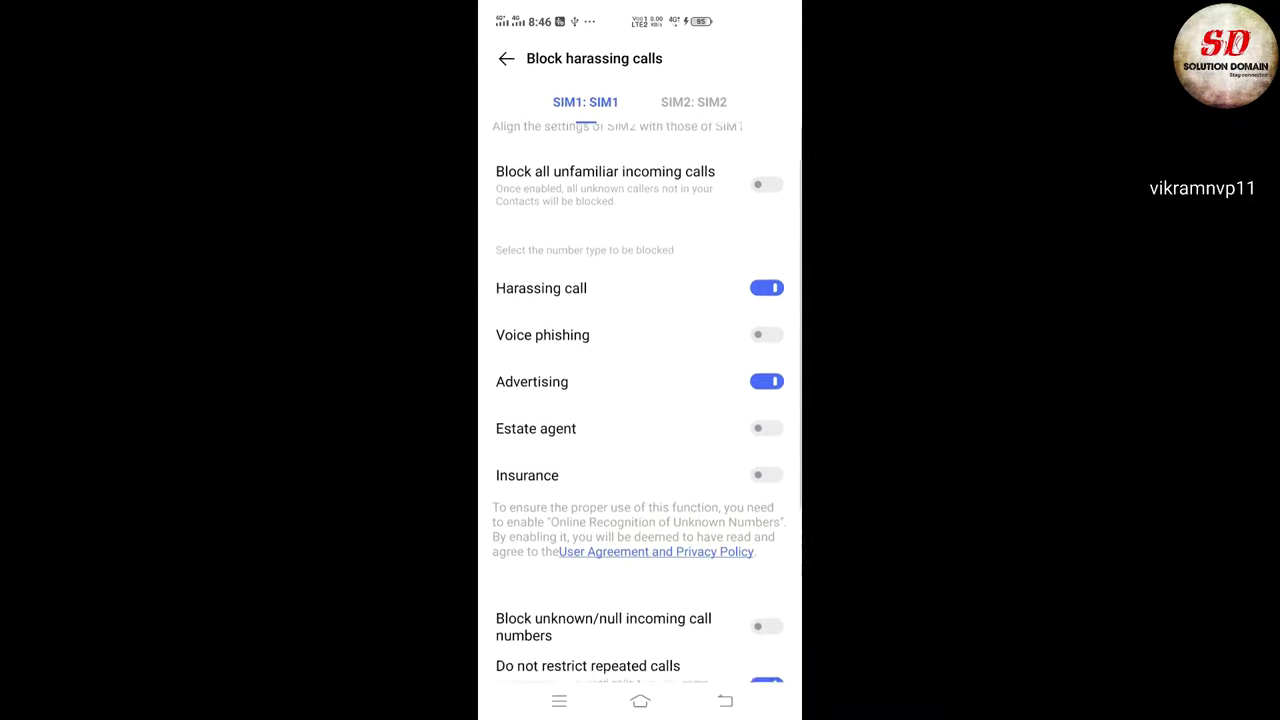
scroll(640, 400, down, 2)
scroll(640, 400, down, 2)
Step: Open the Blocked call log and review one blacklisted number's calls from May 20 to June 25
click(580, 626)
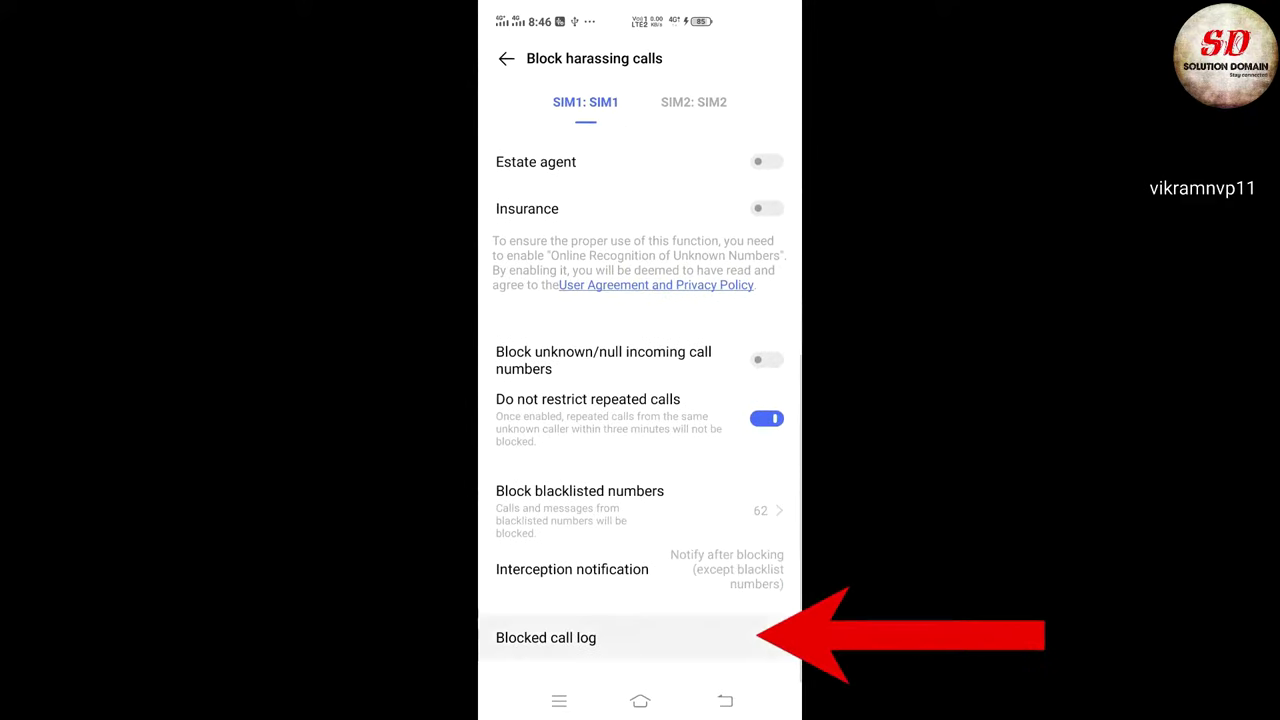
scroll(640, 400, down, 1)
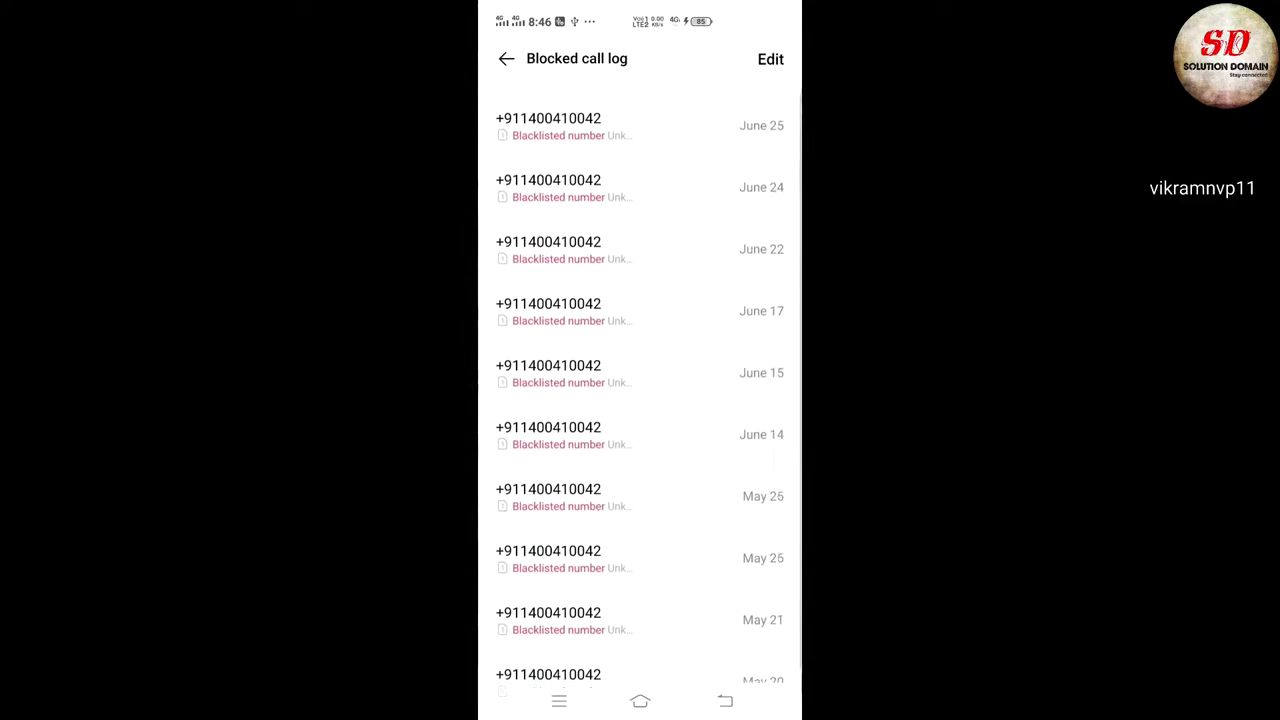
scroll(640, 360, up, 3)
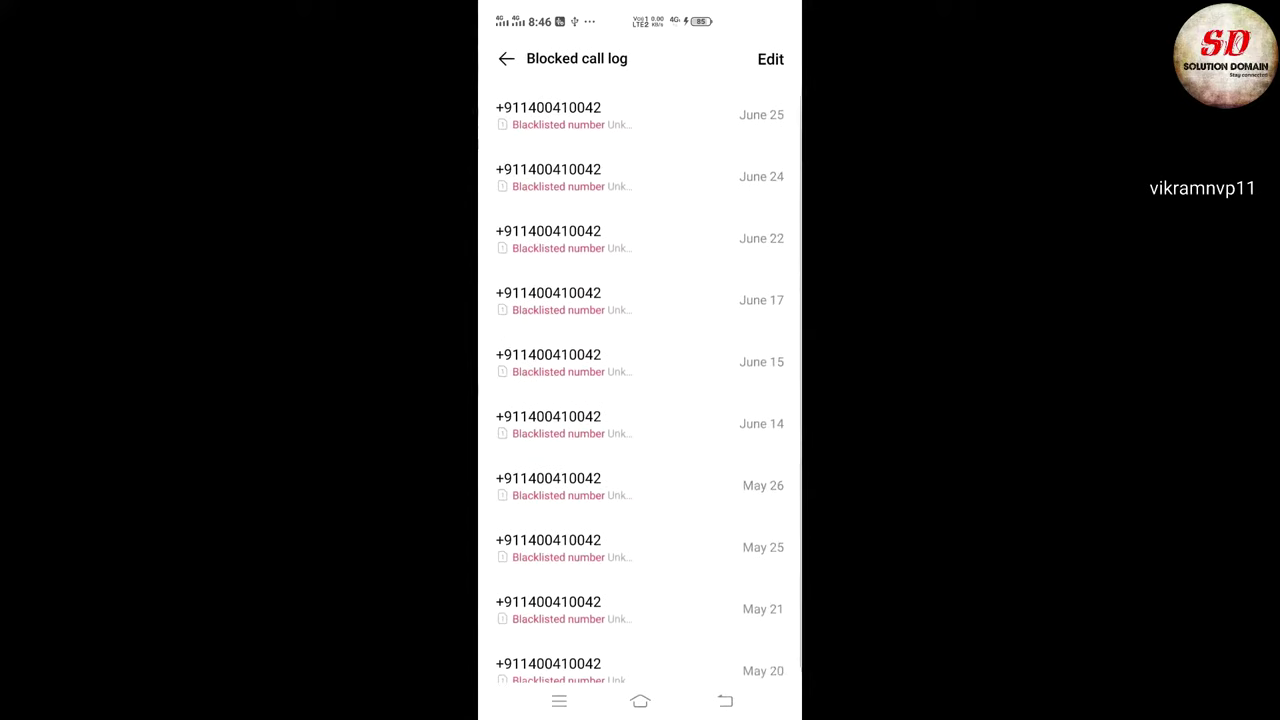